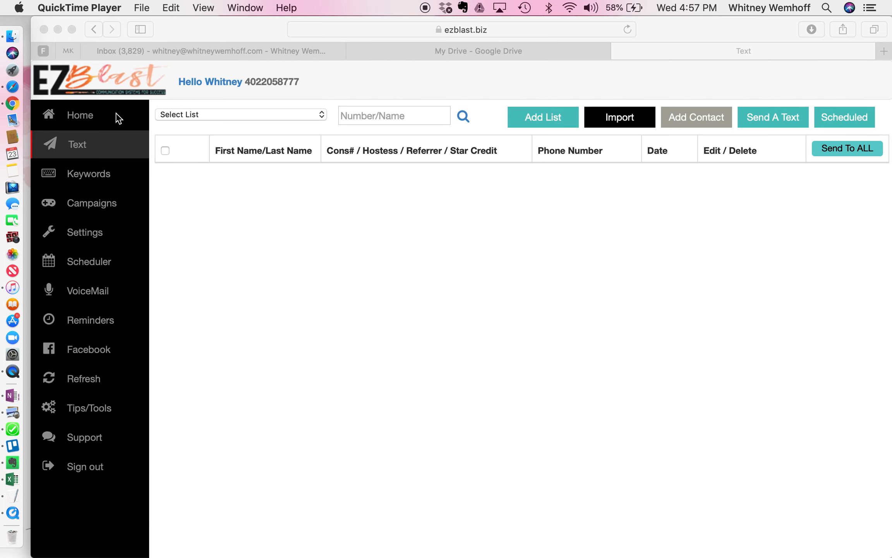
Draft a new contact list named Leadership, then discard it without adding it
click(77, 151)
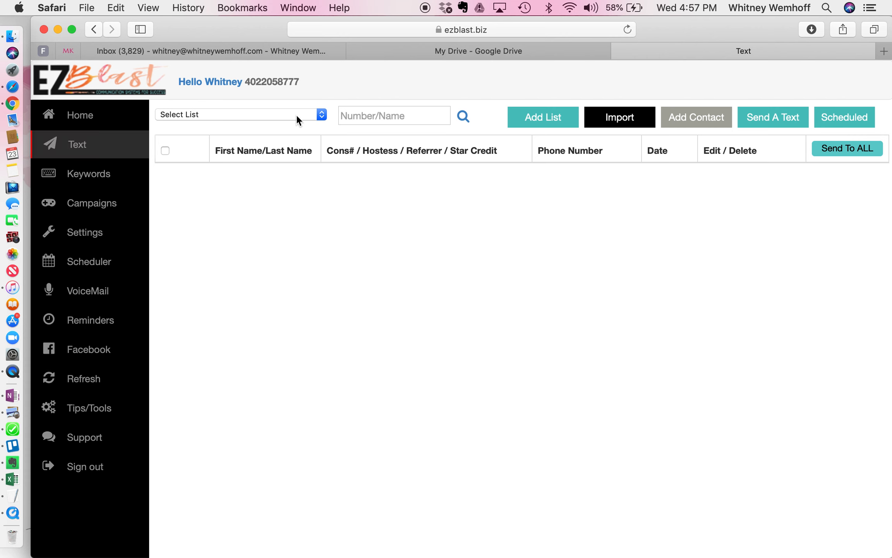
click(553, 123)
click(466, 157)
text(Leadership)
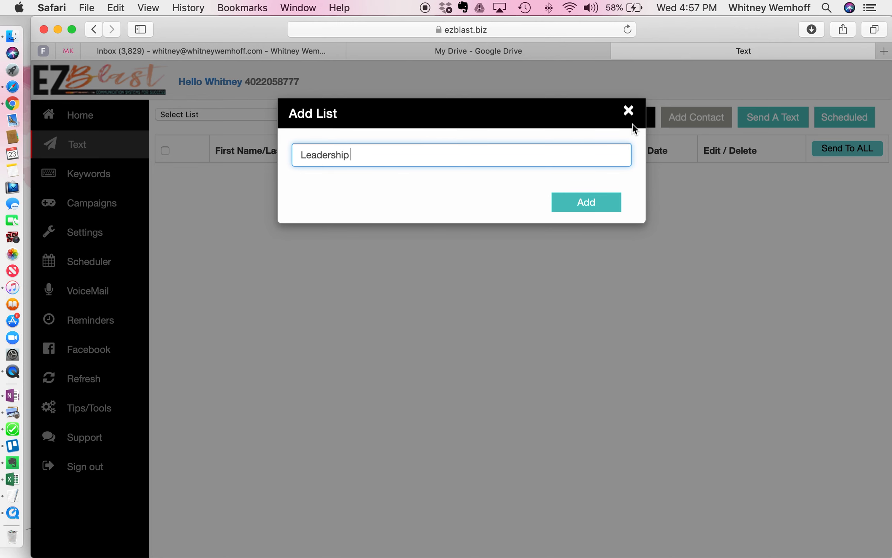
click(628, 112)
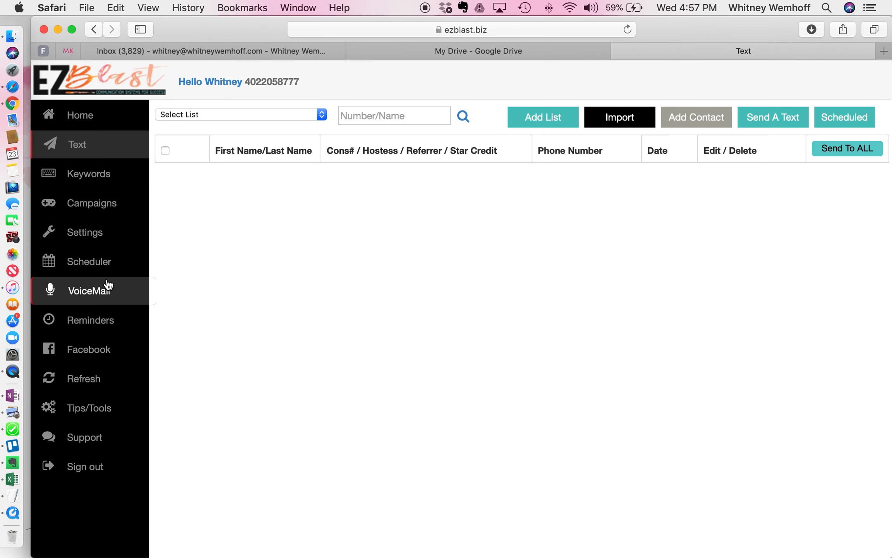
Review the keywords page, checking which contact lists have reply texts and keywords
click(93, 181)
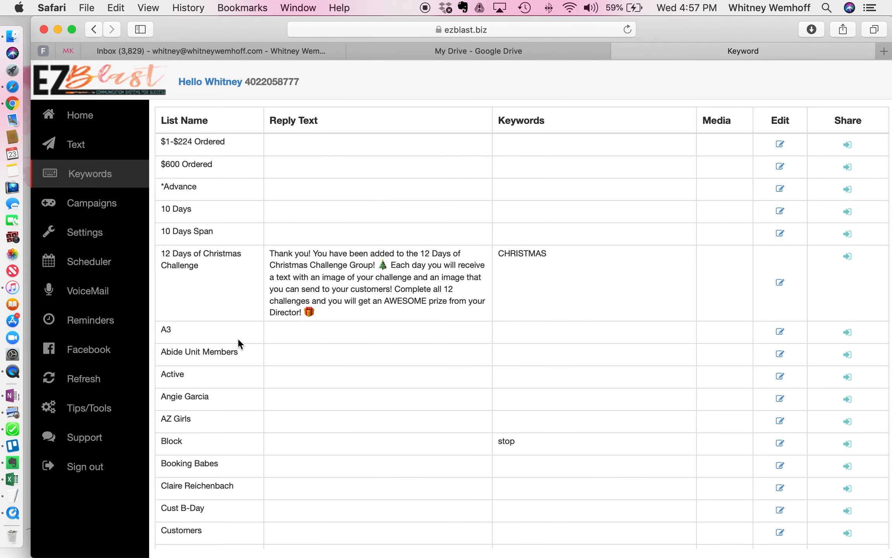
scroll(238, 337, down, 1)
scroll(237, 337, down, 10)
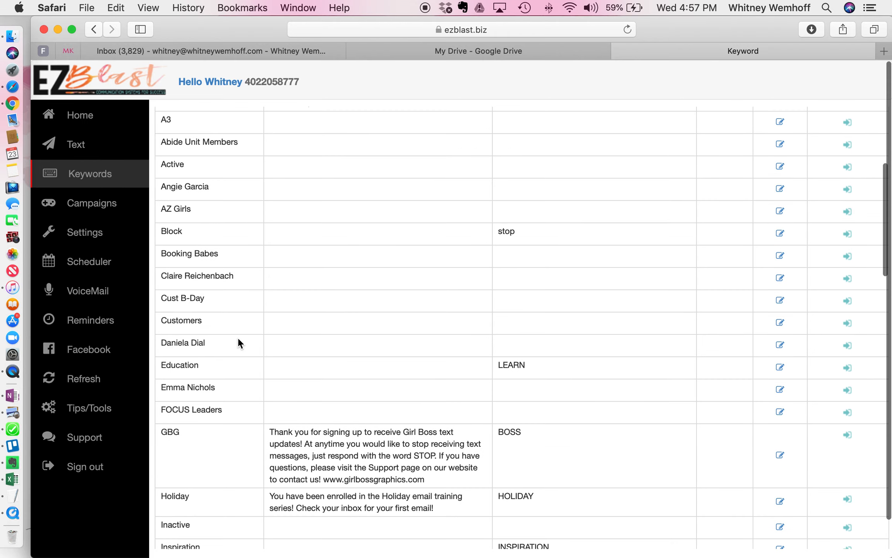
scroll(237, 342, down, 20)
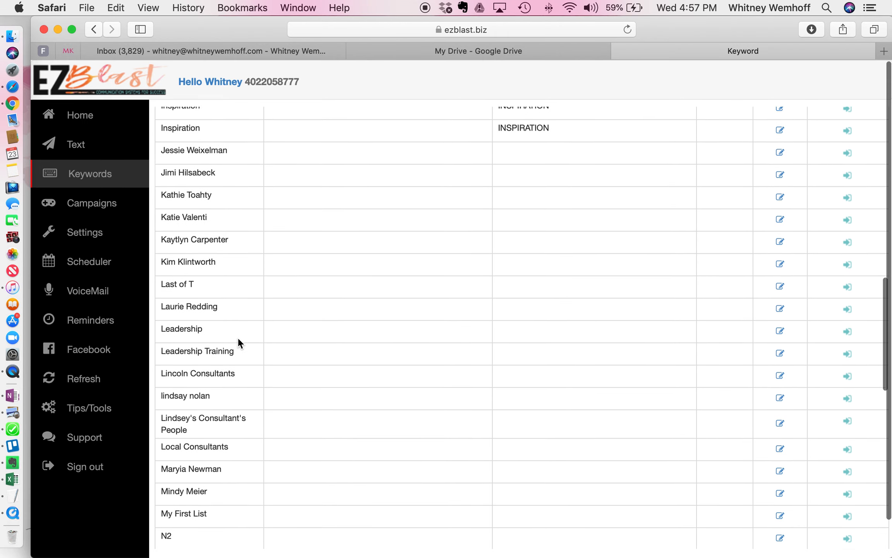
scroll(238, 341, down, 18)
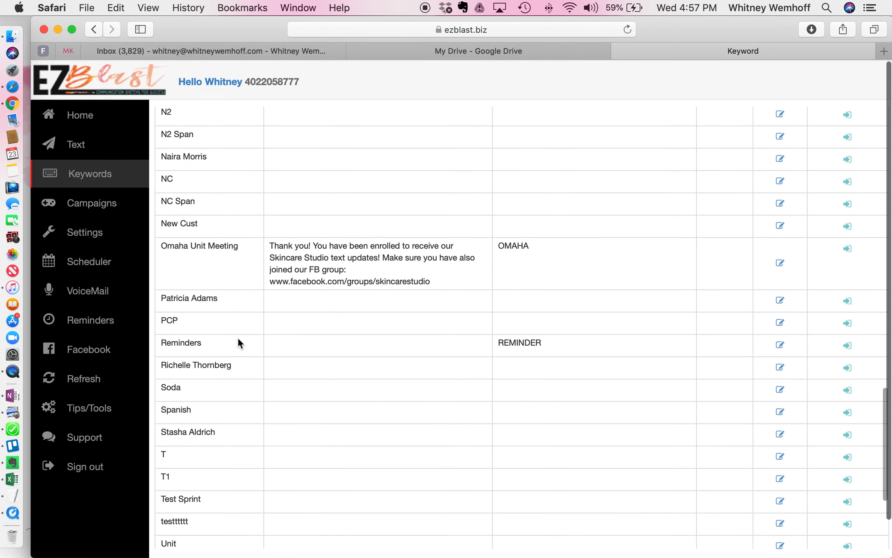
scroll(237, 342, down, 10)
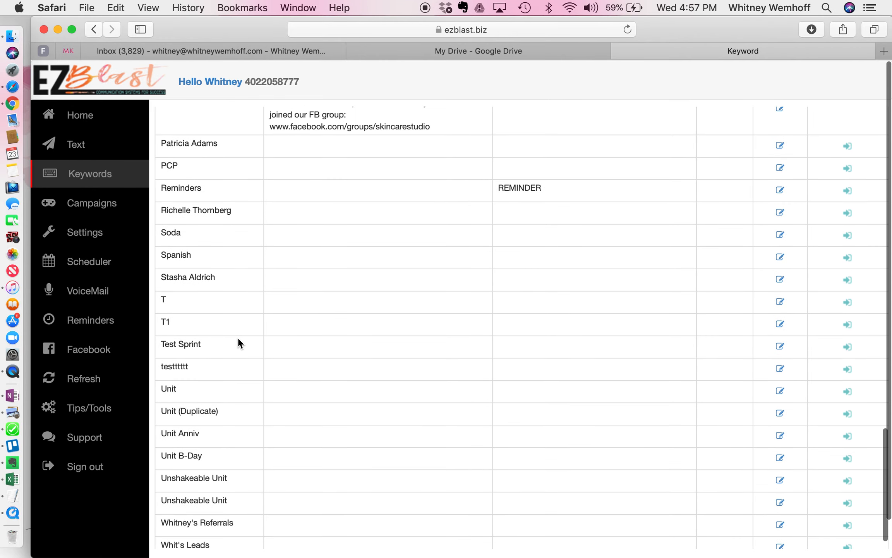
scroll(237, 340, up, 15)
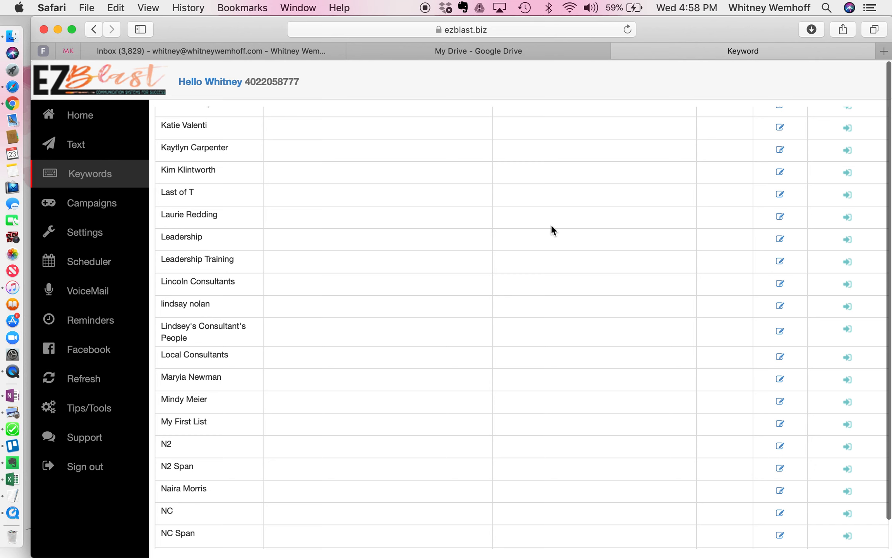
Enter LEADERSHIP as the keyword in the content settings of the Leadership list
click(780, 239)
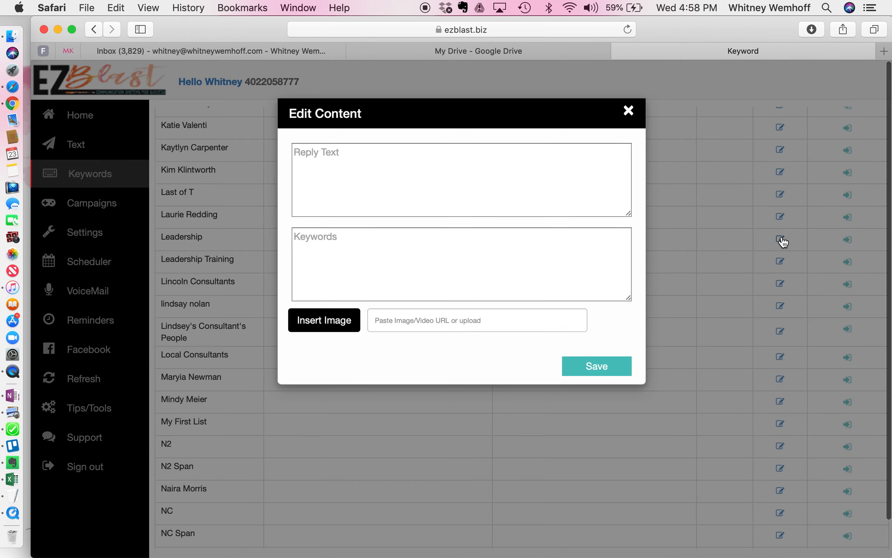
click(470, 264)
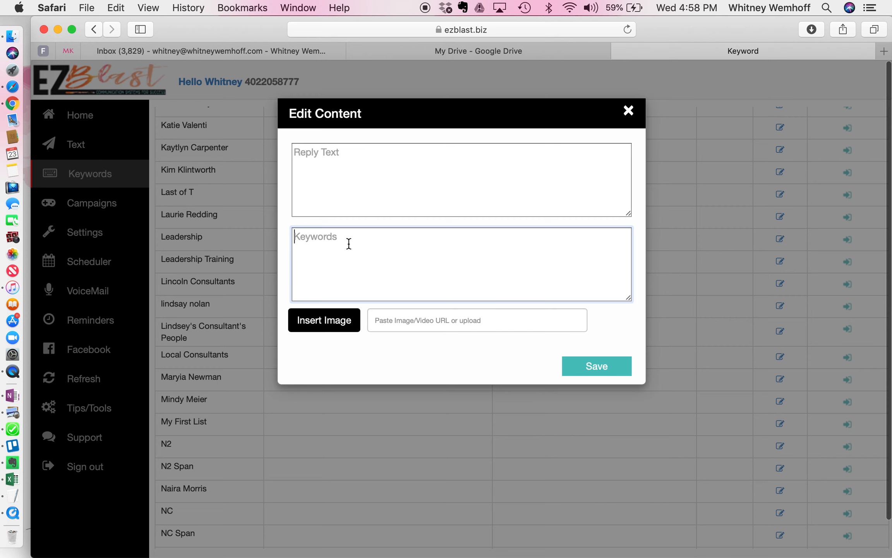
text(LEADERSHIO)
key(BackSpace)
text(P)
Try a placeholder reply text for the Leadership list, clear it and close the content settings without saving
click(380, 182)
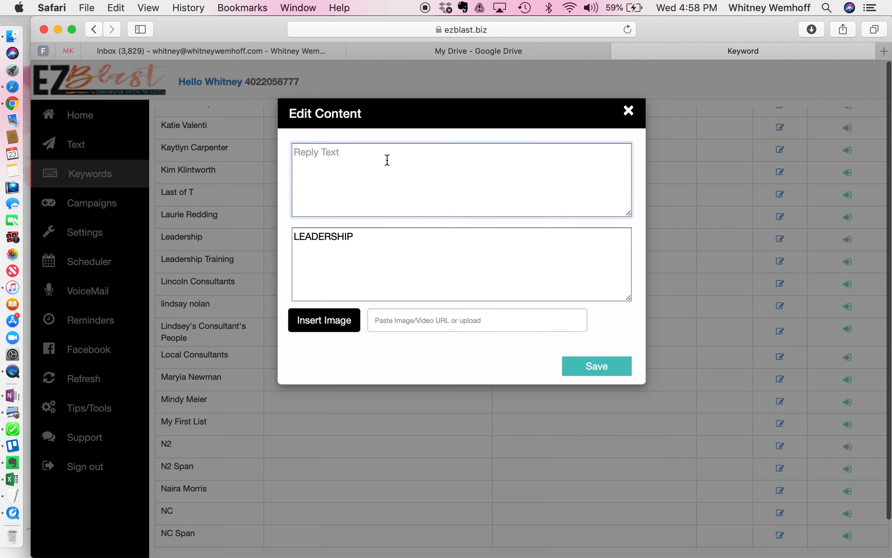
text(script1)
key(BackSpace)
key(BackSpace)
key(BackSpace)
key(BackSpace)
key(BackSpace)
key(BackSpace)
key(BackSpace)
click(629, 113)
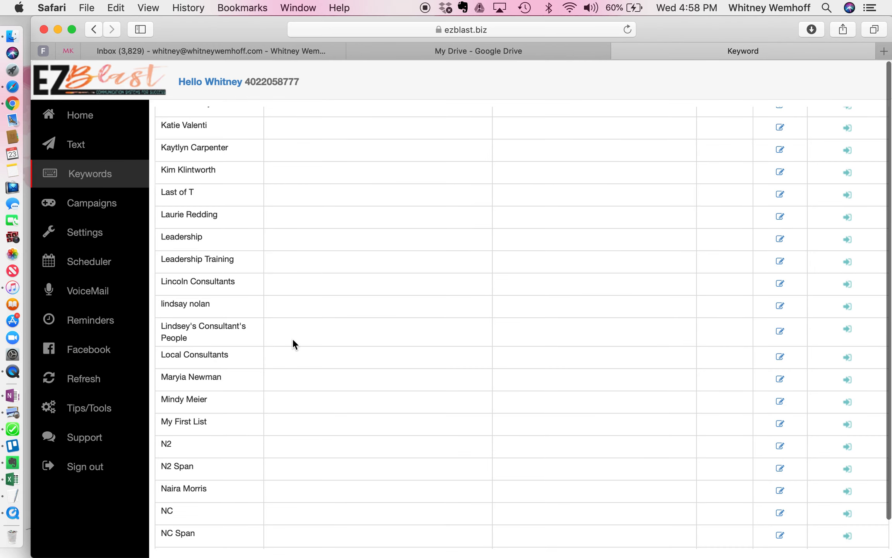
Examine the existing keyword lists, especially the automatic replies set up for the OMAHA and CHRISTMAS keywords
scroll(292, 338, up, 5)
scroll(292, 338, down, 4)
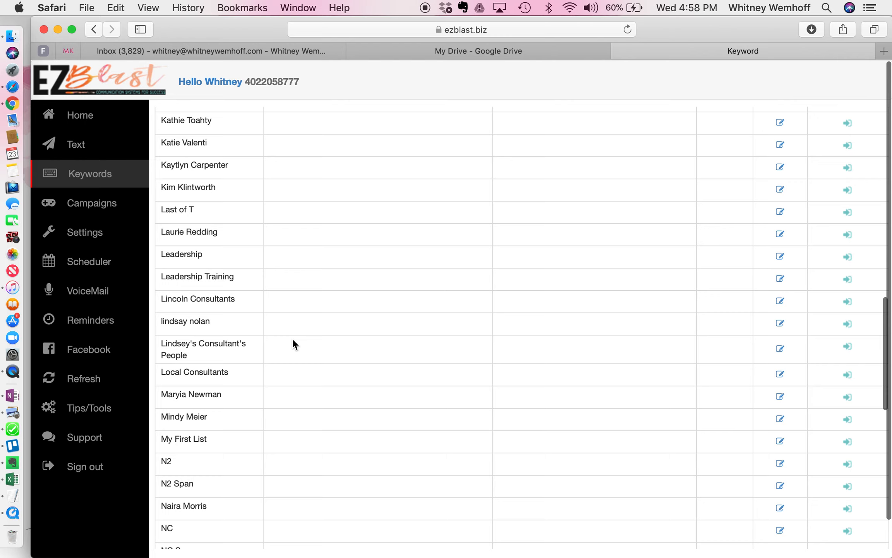
scroll(292, 338, up, 15)
scroll(292, 339, up, 8)
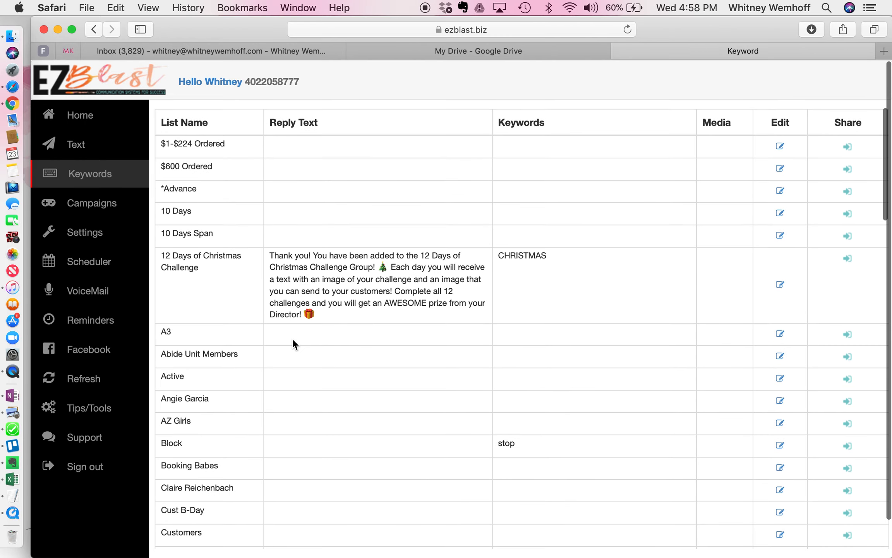
scroll(292, 338, down, 15)
scroll(292, 338, down, 20)
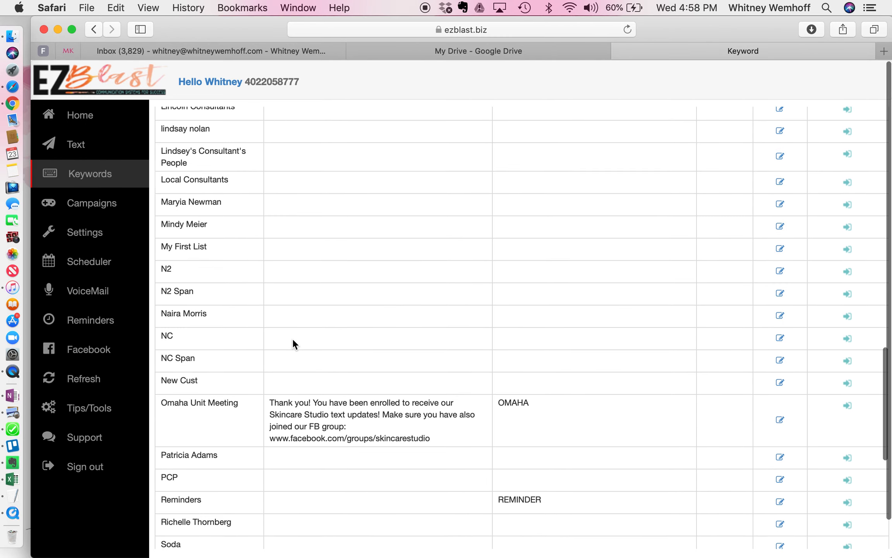
scroll(292, 338, up, 8)
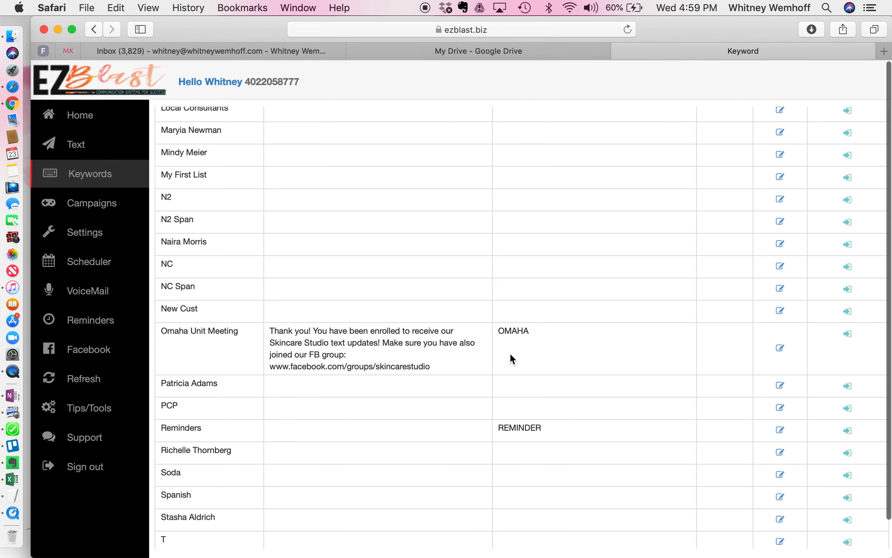
scroll(510, 354, up, 10)
scroll(511, 359, up, 5)
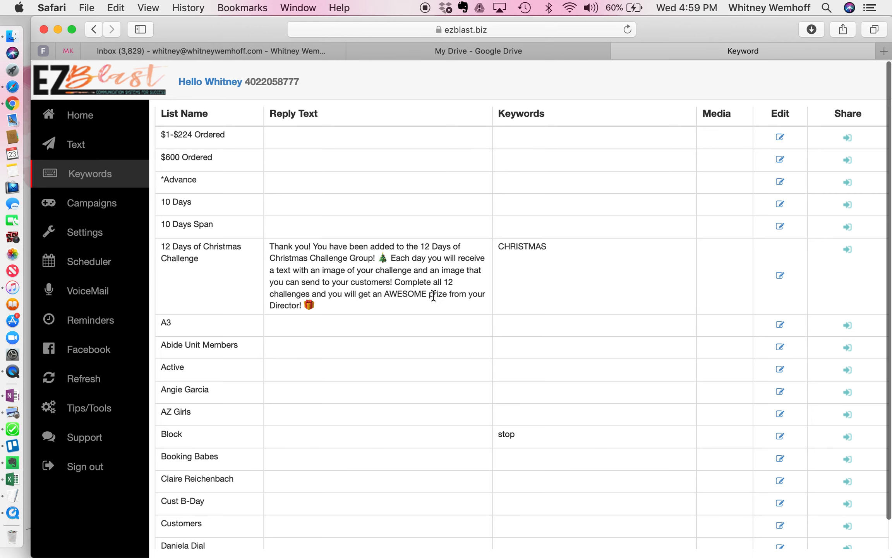
scroll(433, 296, up, 1)
scroll(434, 296, down, 1)
scroll(434, 295, up, 1)
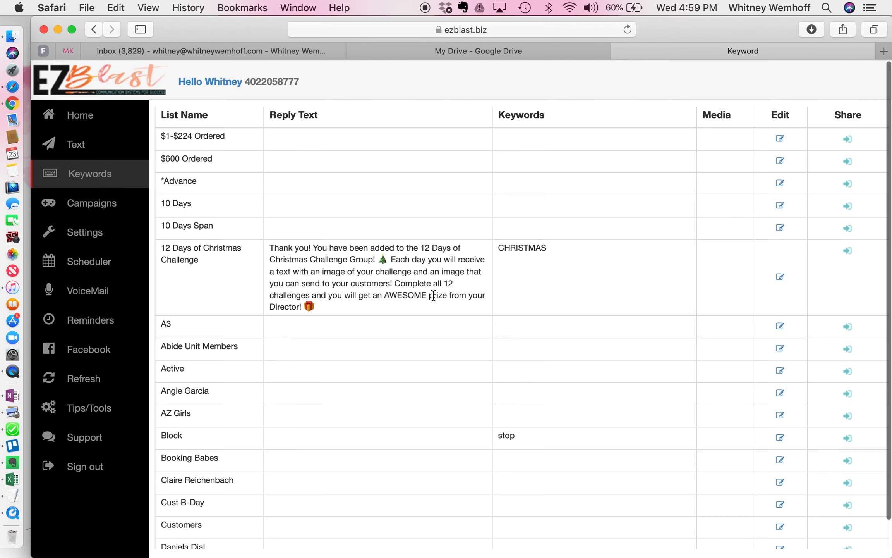
scroll(433, 295, up, 1)
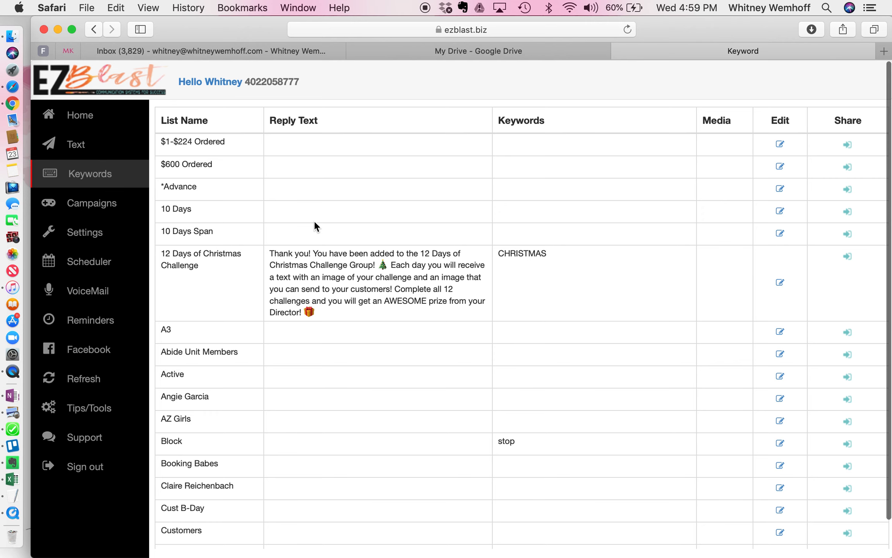
View the message sequence of the first referrals campaign, then return to the campaign overview
click(110, 211)
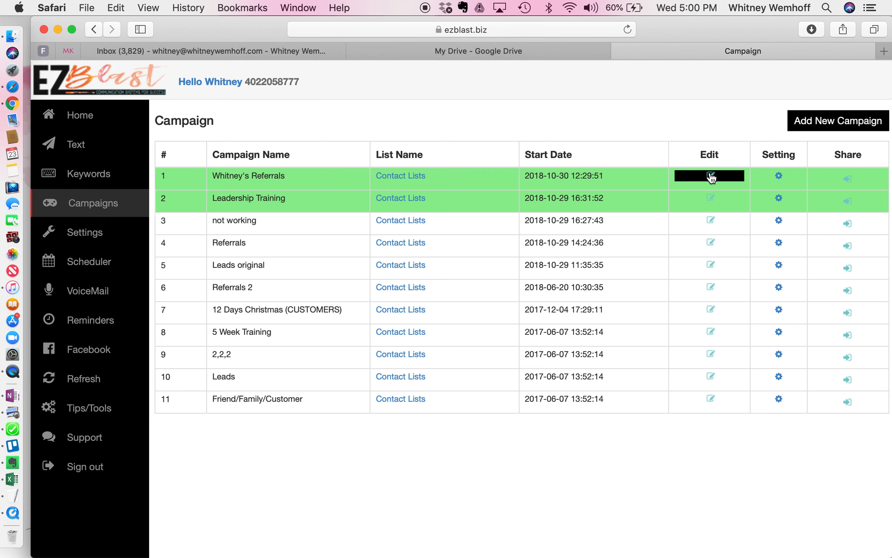
click(779, 175)
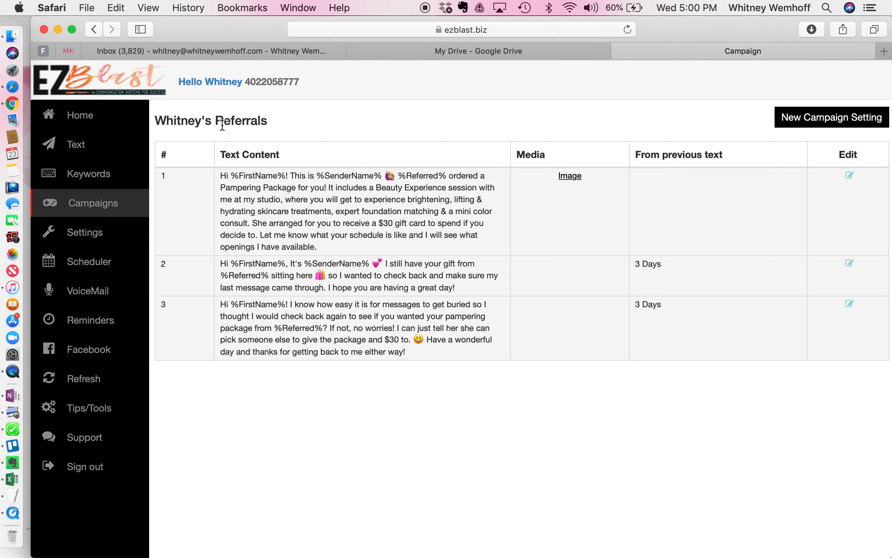
click(108, 202)
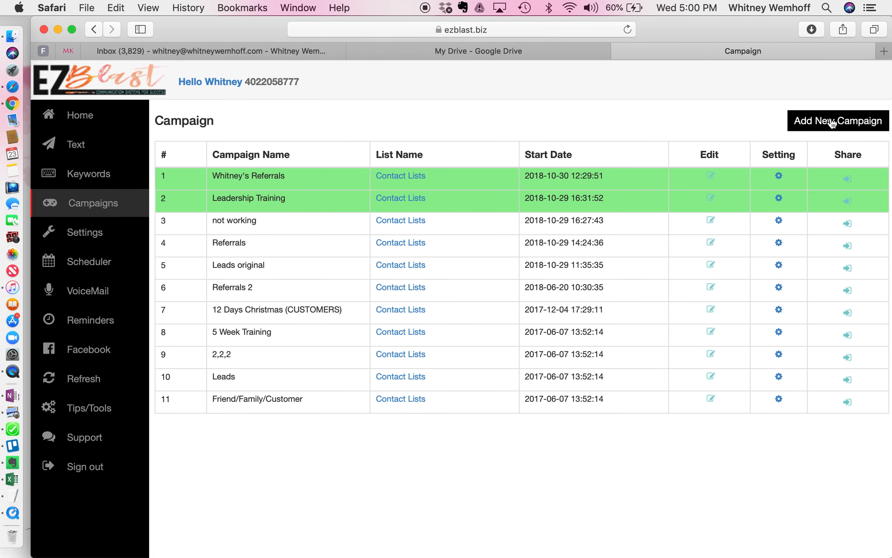
Look at the contact list choices in the new campaign form, then close it without saving
click(832, 122)
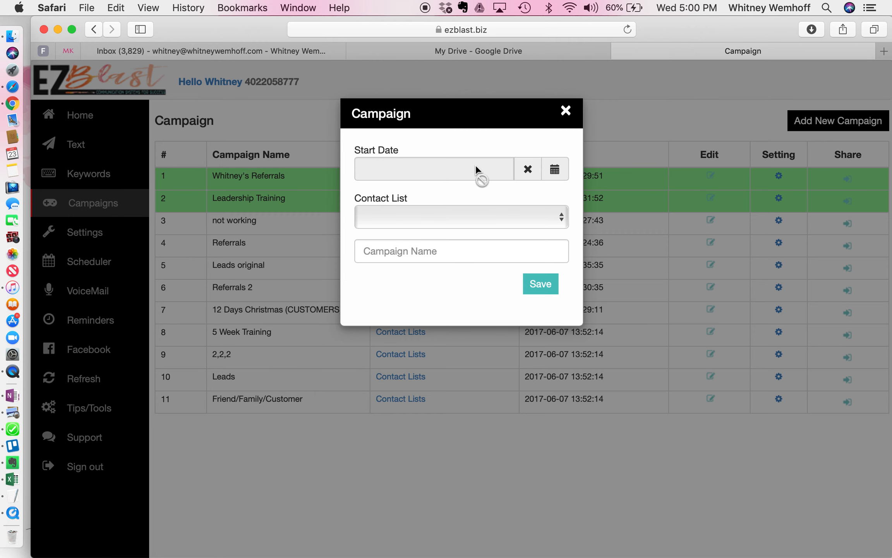
click(438, 221)
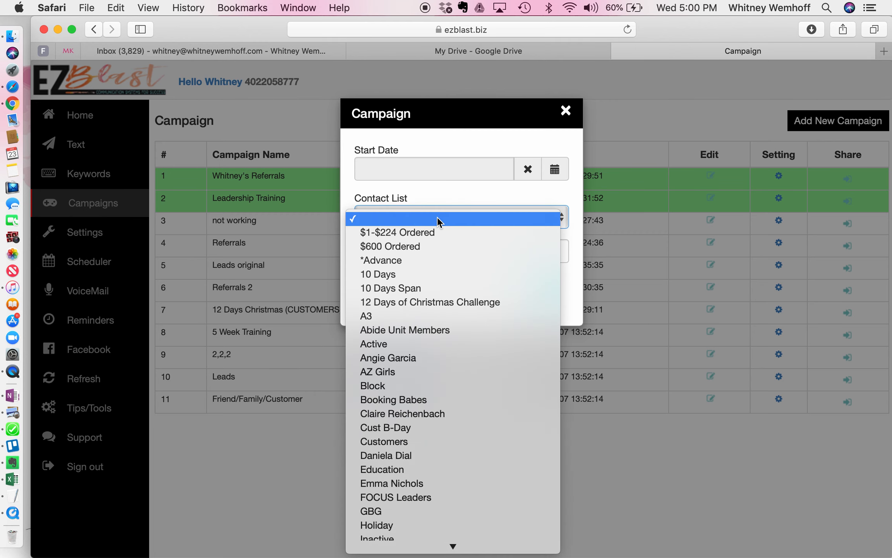
click(513, 190)
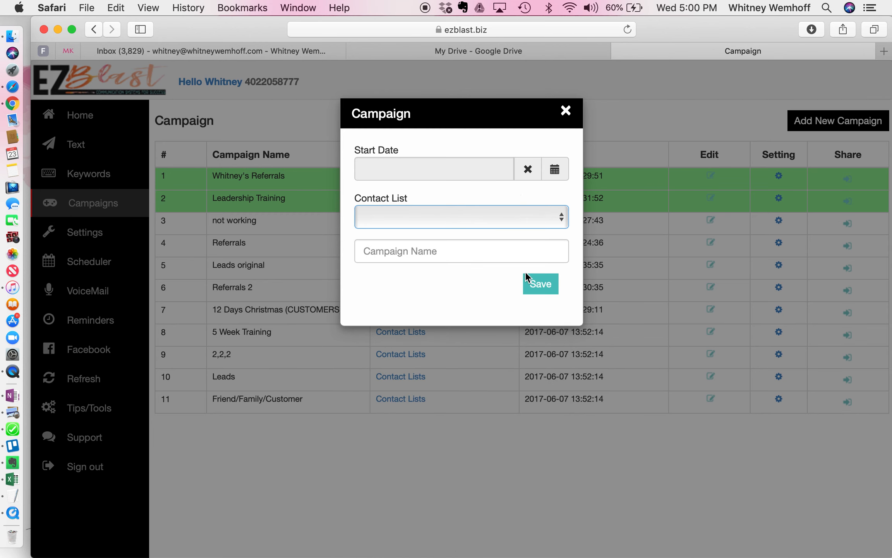
click(566, 112)
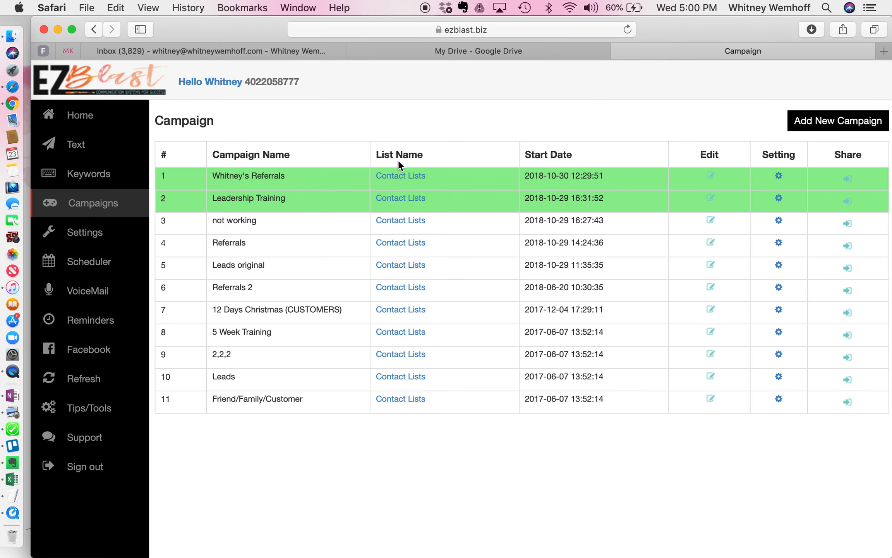
Inspect the delay and text settings of the third message in the first referrals campaign without changing them
click(777, 177)
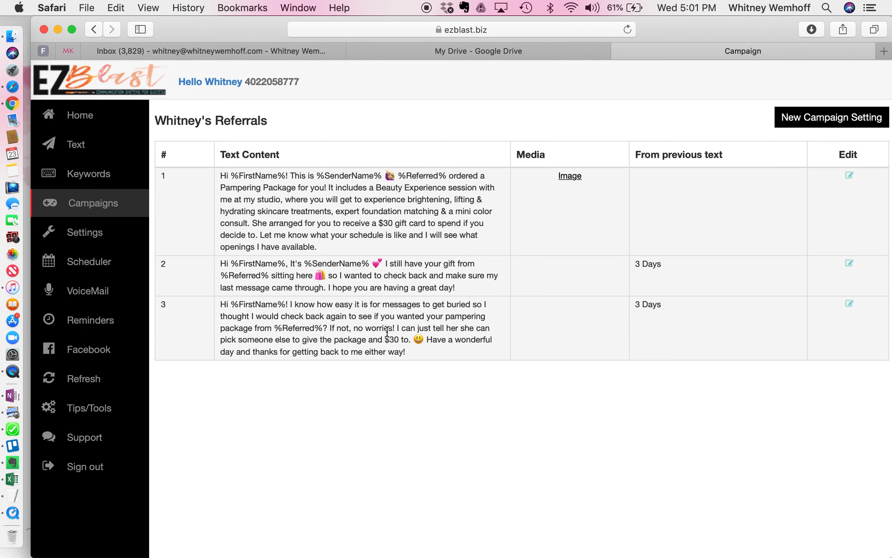
click(849, 305)
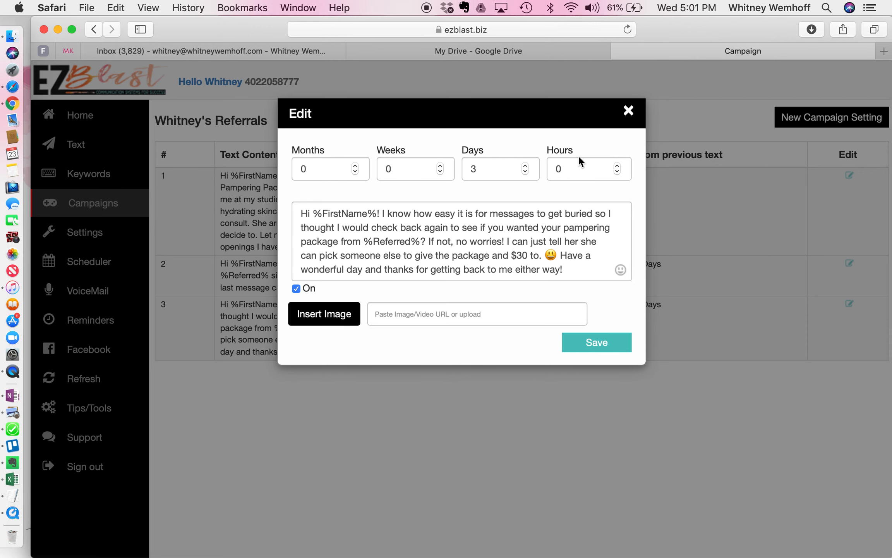
click(628, 112)
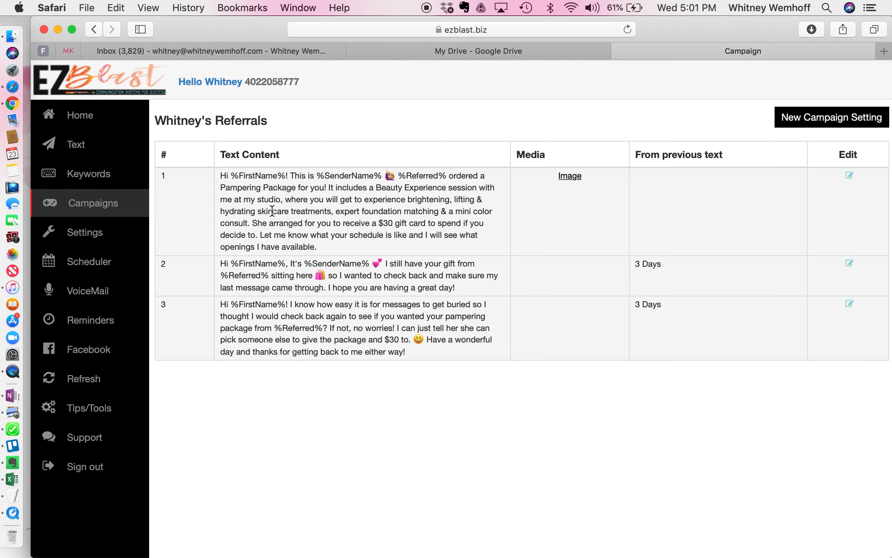
Open the Leadership Training campaign to read its text message sequence and sending delays
click(77, 206)
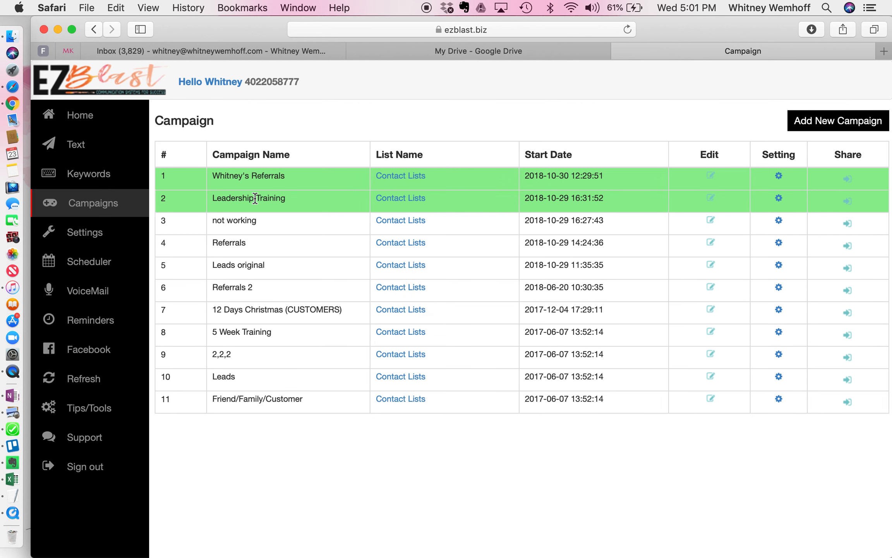
click(781, 200)
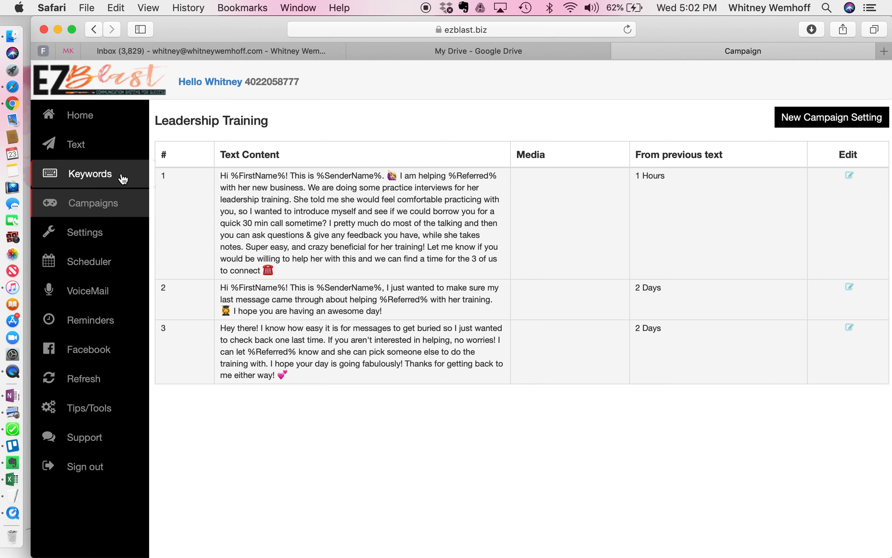
Open the home inbox and look through the latest text replies from contacts
click(87, 124)
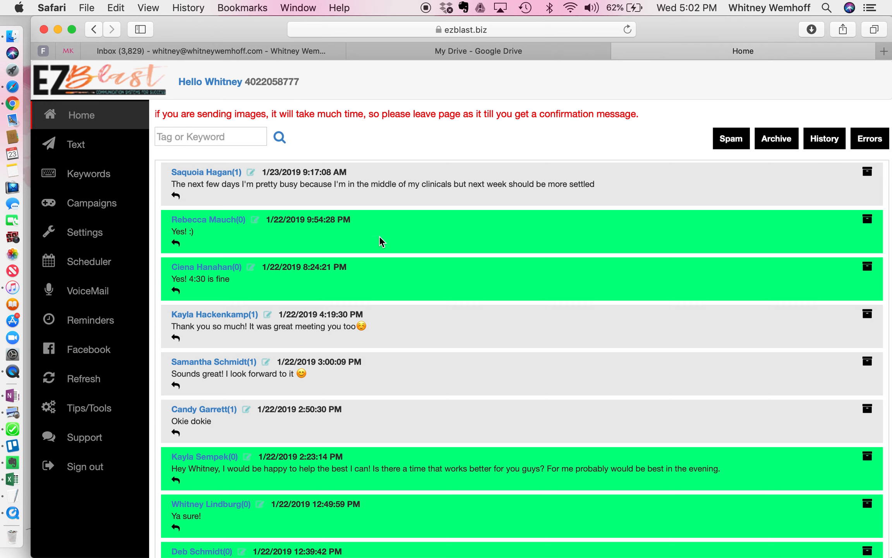
scroll(339, 294, down, 2)
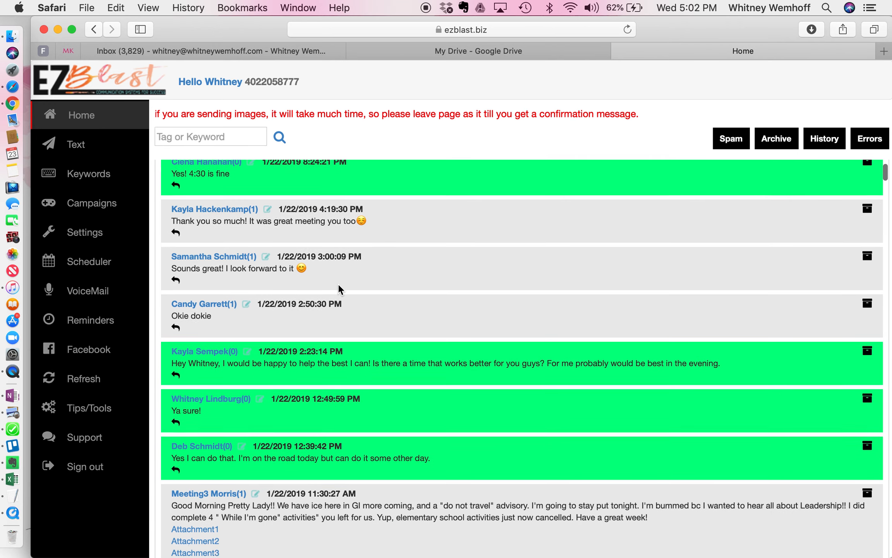
scroll(339, 289, up, 2)
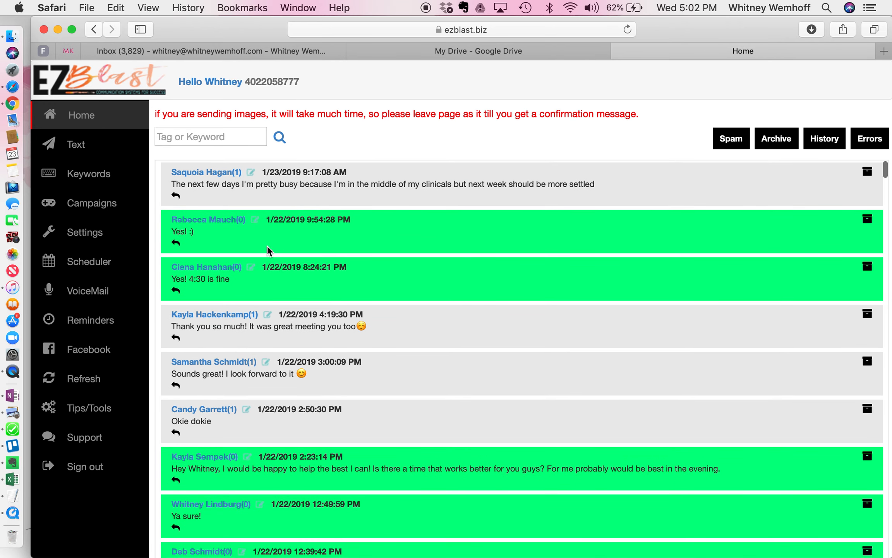
Open the contact details for the sender of the 1/22/2019 4:19:30 PM reply and review the fields and available lists
click(267, 314)
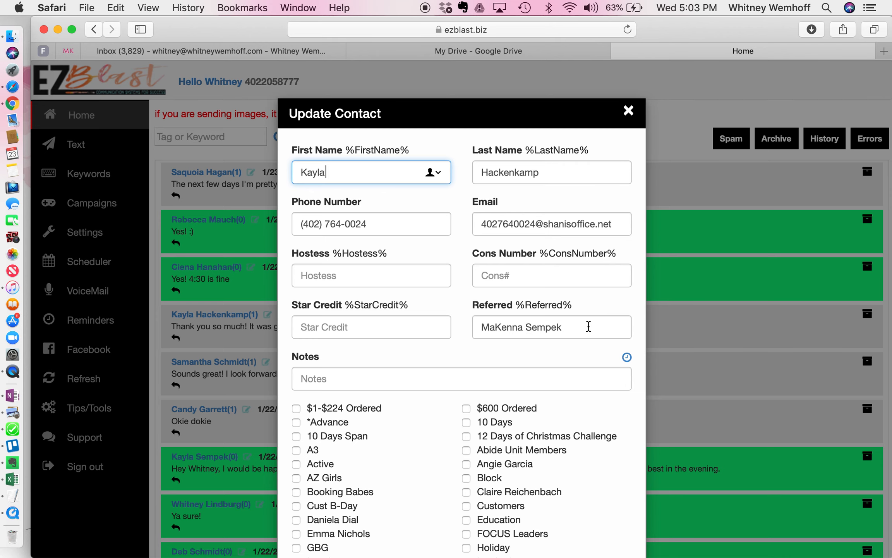
scroll(531, 338, down, 2)
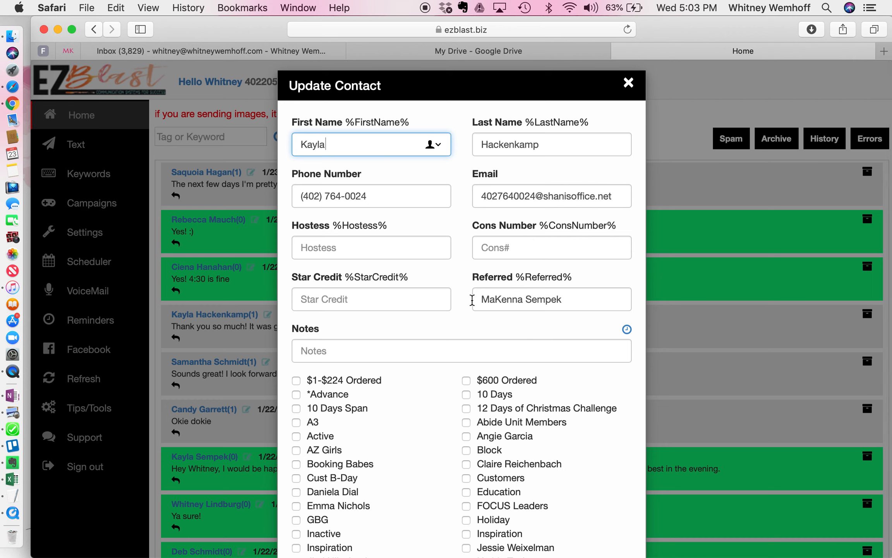
scroll(577, 304, down, 4)
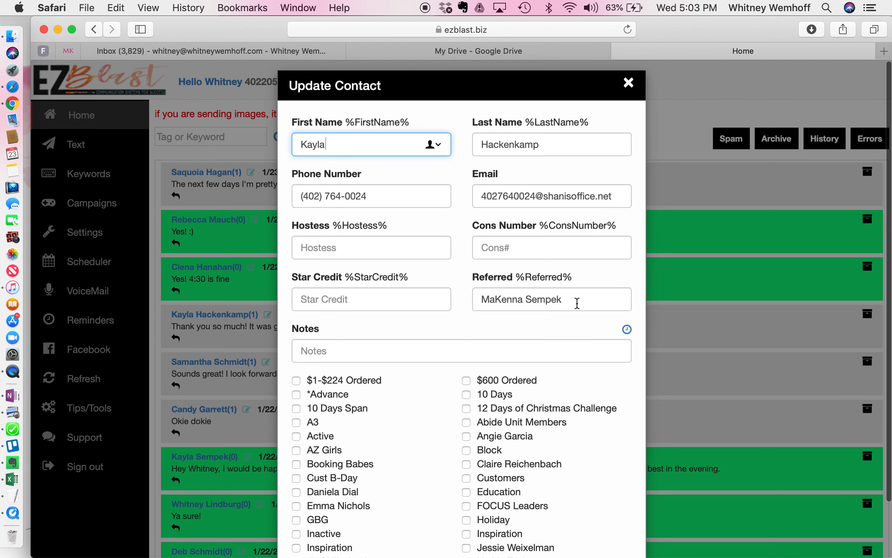
scroll(577, 309, up, 3)
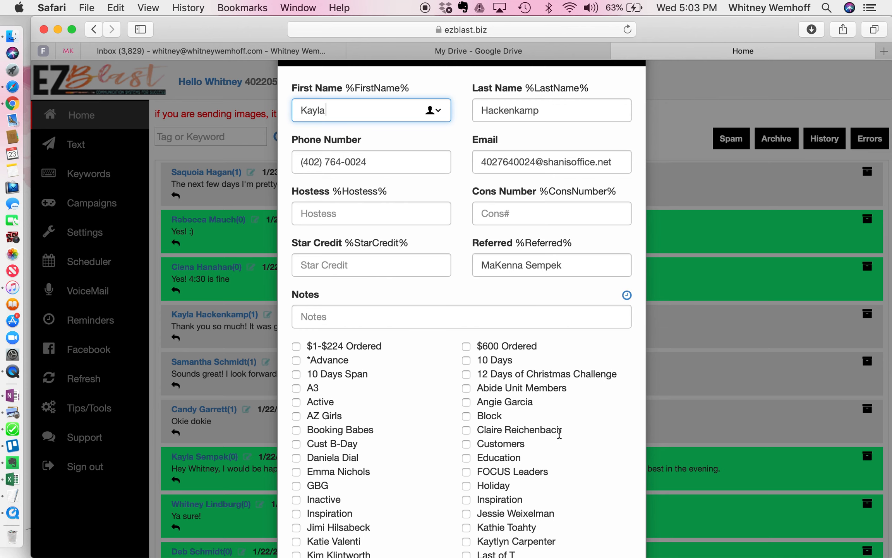
scroll(559, 429, down, 2)
scroll(559, 433, down, 3)
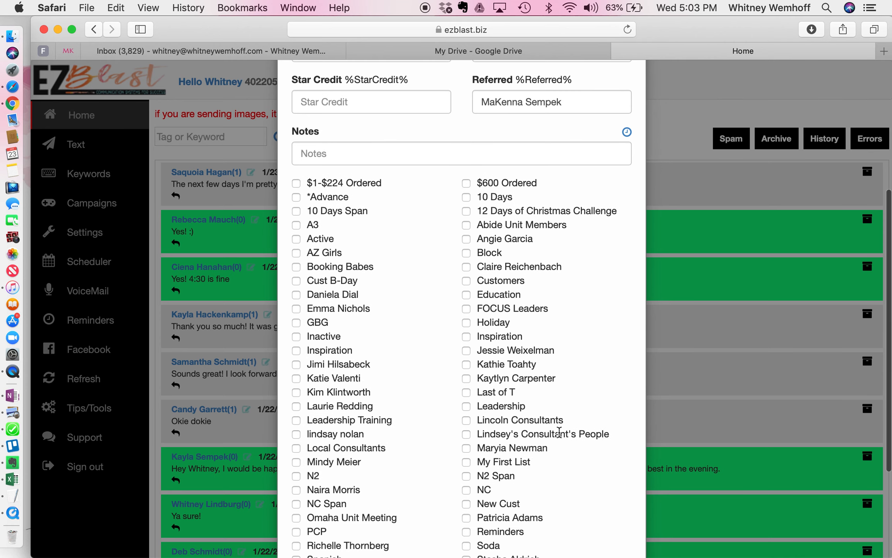
scroll(559, 433, down, 4)
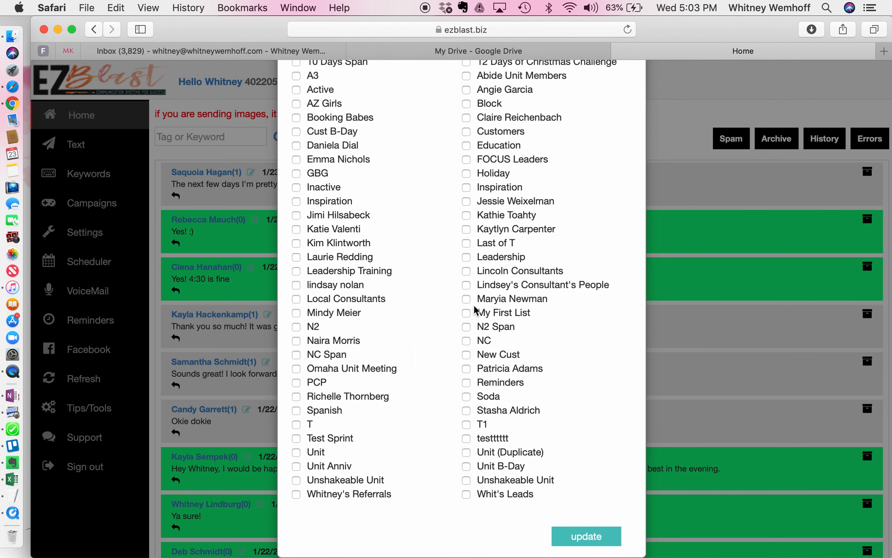
Select the Leadership Training list for this contact and review the contact form
click(297, 272)
scroll(403, 268, up, 5)
scroll(403, 268, down, 5)
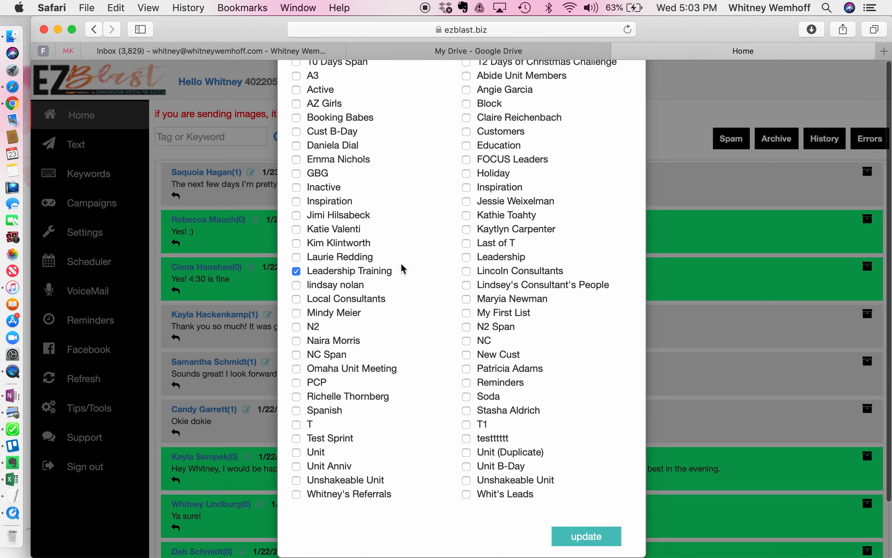
scroll(401, 268, up, 5)
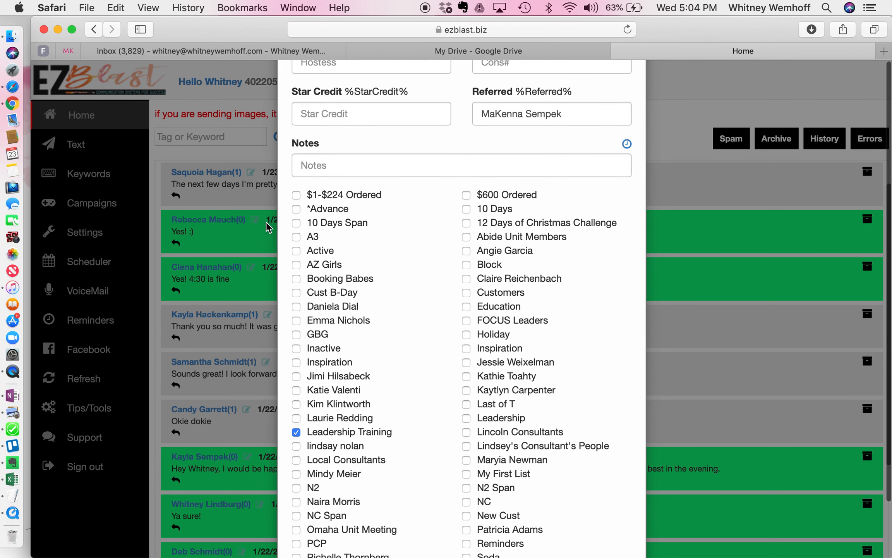
scroll(474, 300, up, 2)
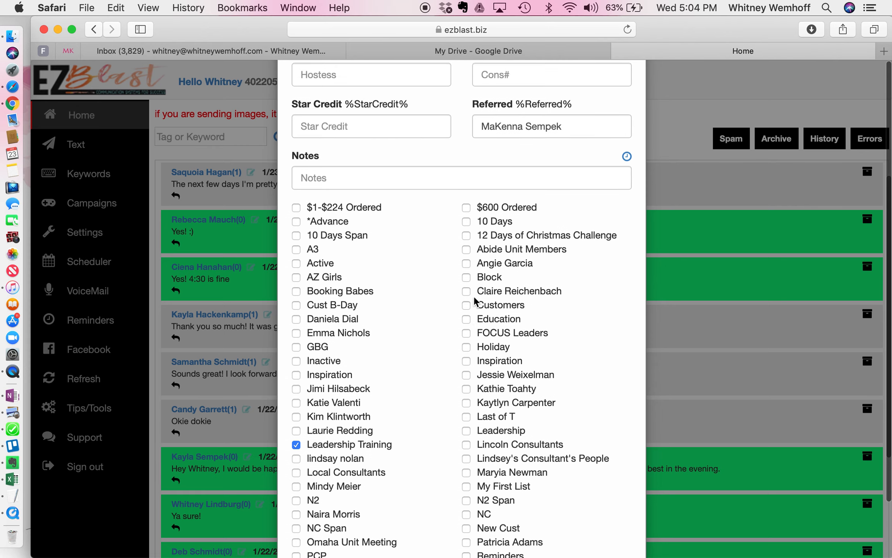
scroll(472, 299, down, 6)
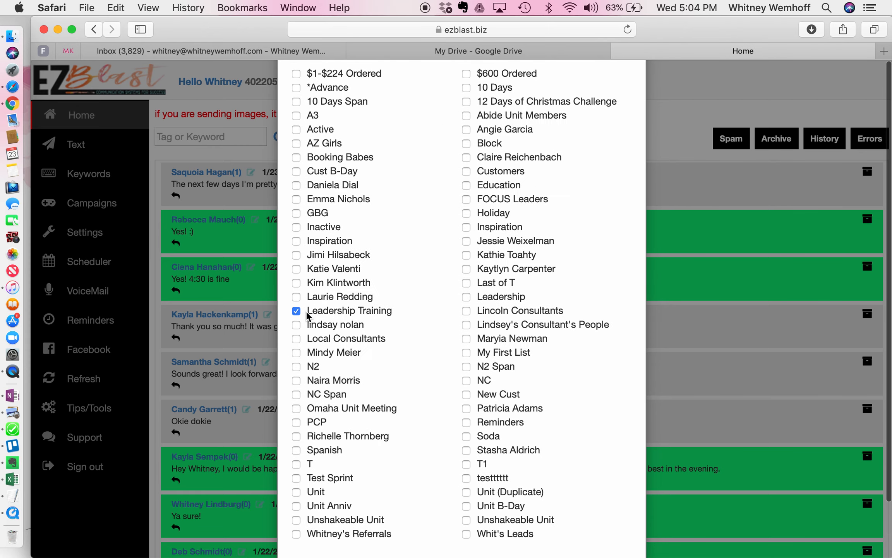
Deselect the Leadership Training list and update the contact, confirming the save without a list
click(297, 311)
scroll(465, 364, down, 2)
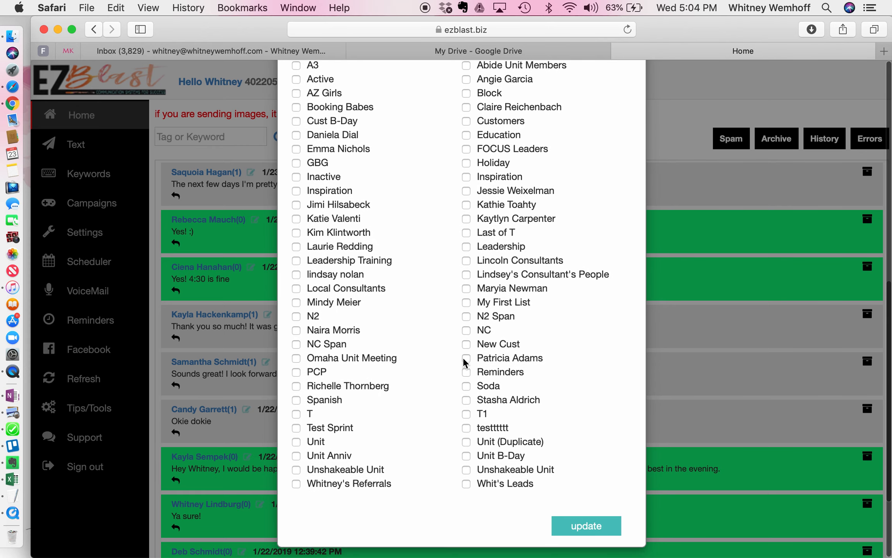
click(585, 535)
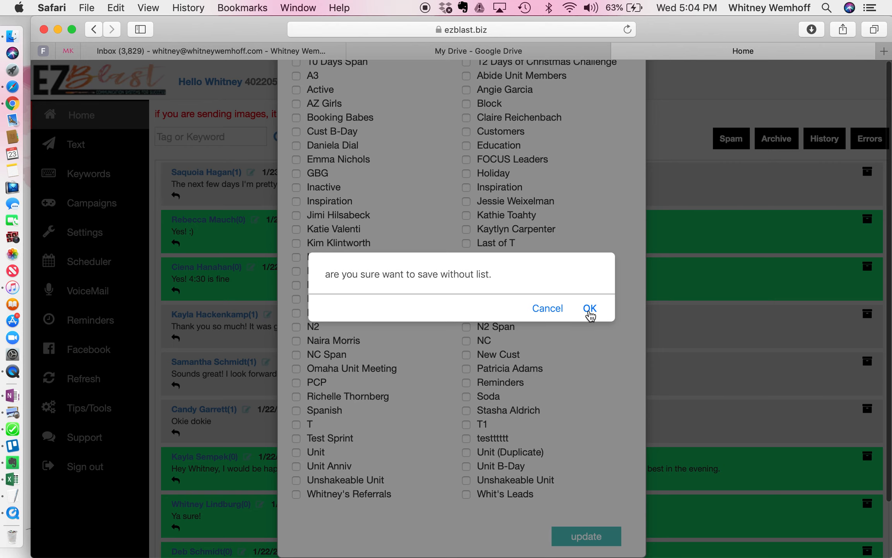
click(589, 310)
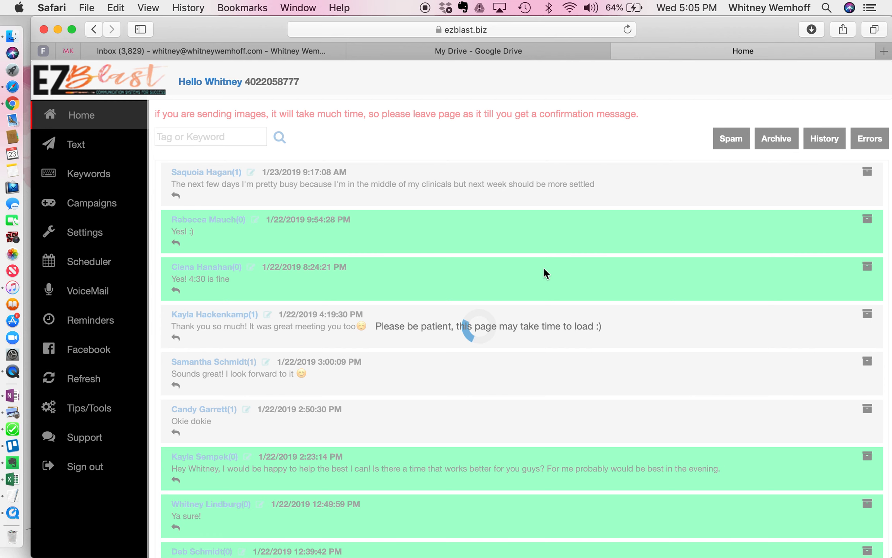
scroll(543, 267, down, 2)
scroll(544, 269, up, 2)
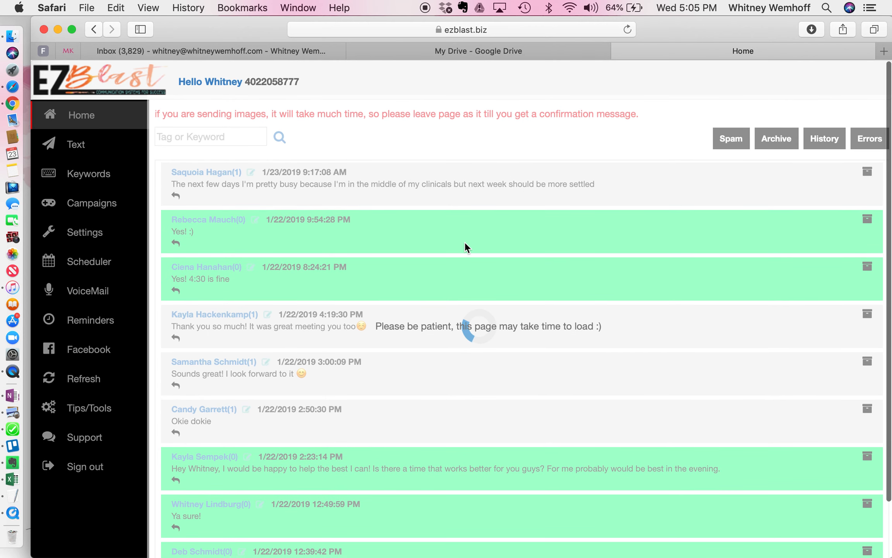
scroll(497, 260, down, 2)
scroll(496, 259, down, 1)
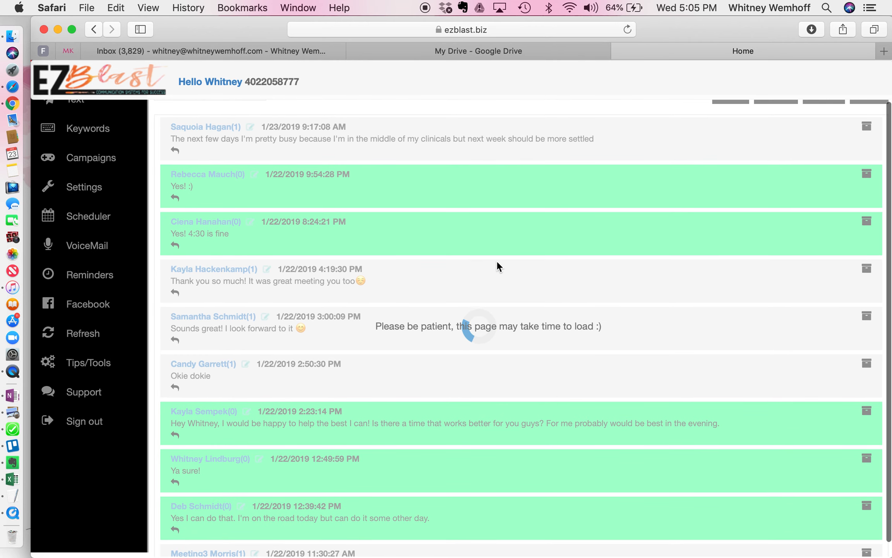
scroll(496, 260, up, 3)
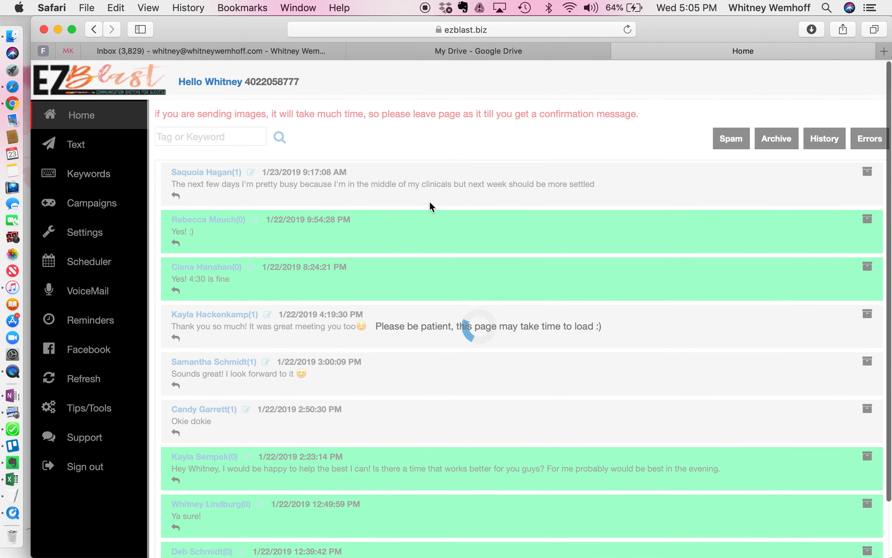